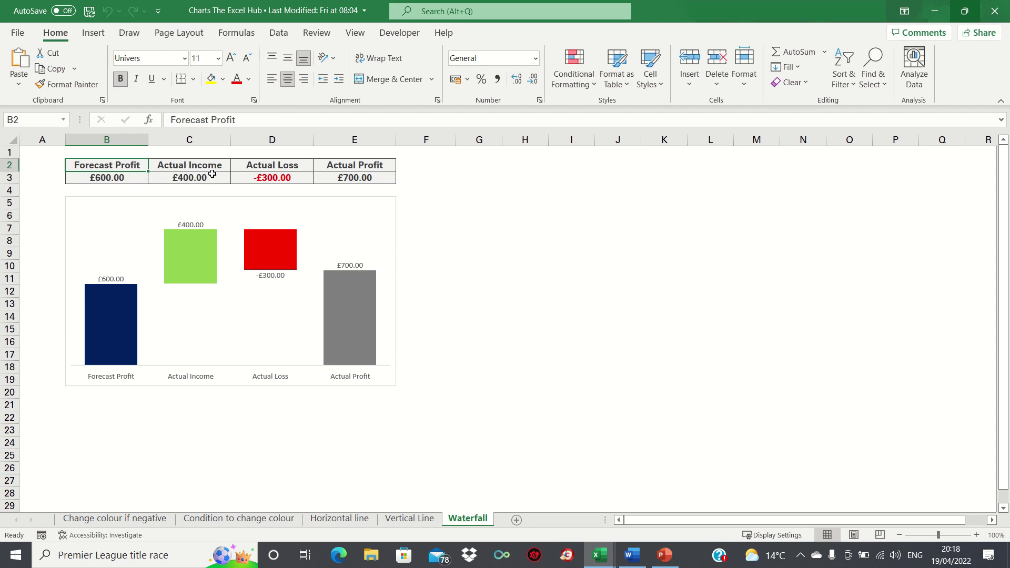
# Check the Actual Income, Actual Loss and Actual Profit formula values in row 3
pyautogui.click(322, 177)
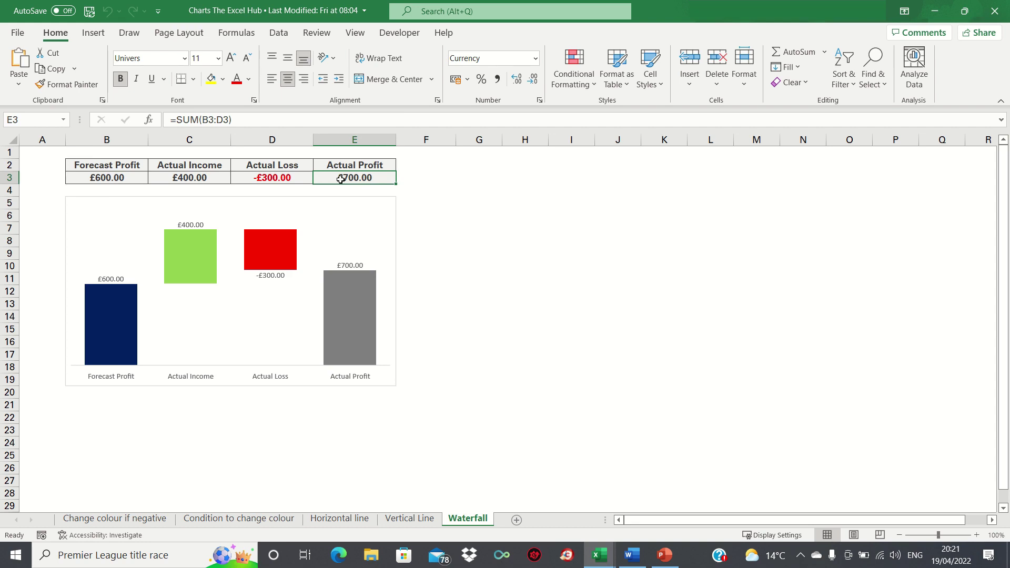
pyautogui.press('Left')
pyautogui.press('Left')
pyautogui.press('Left')
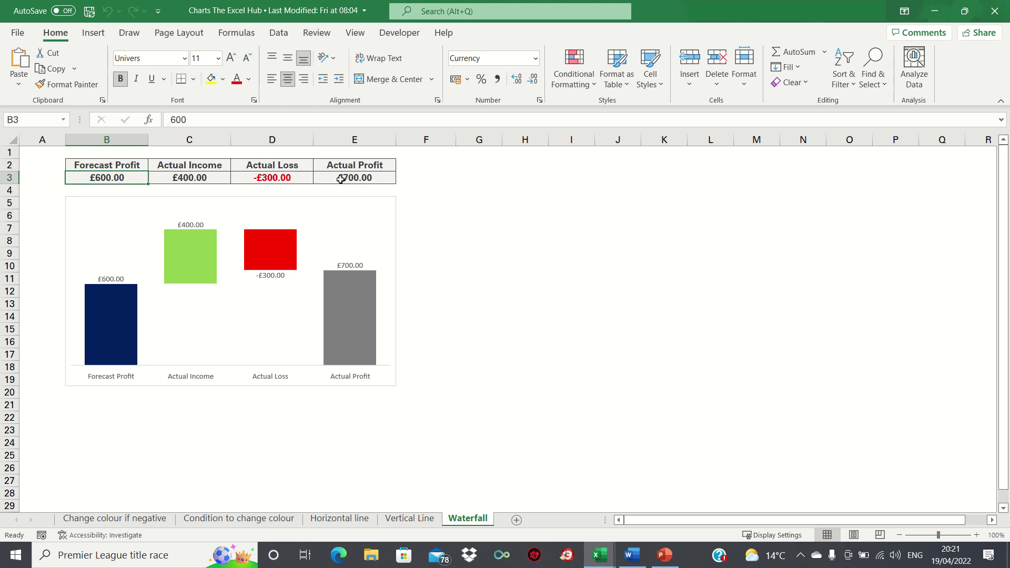
pyautogui.press('Right')
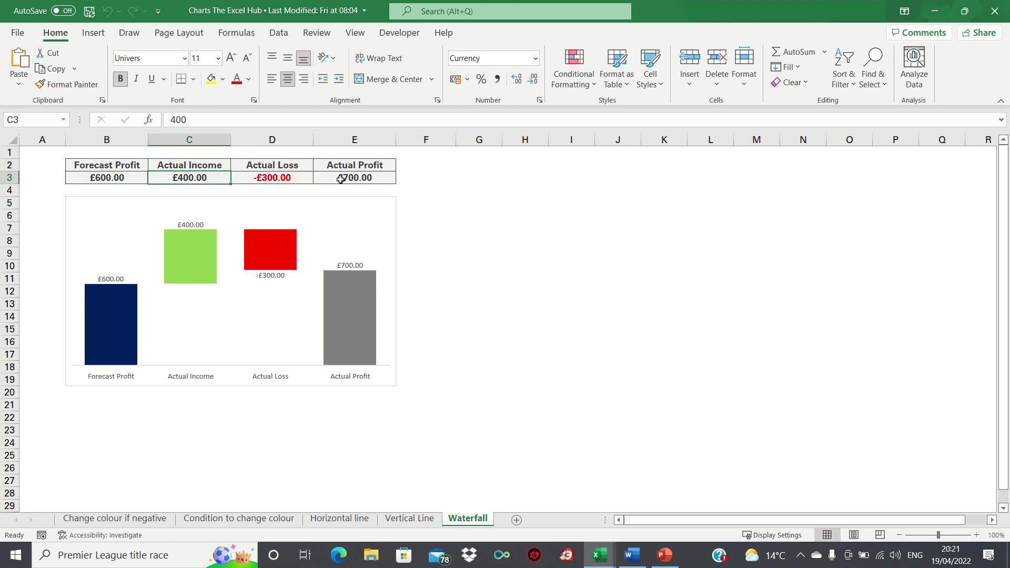
pyautogui.press('Right')
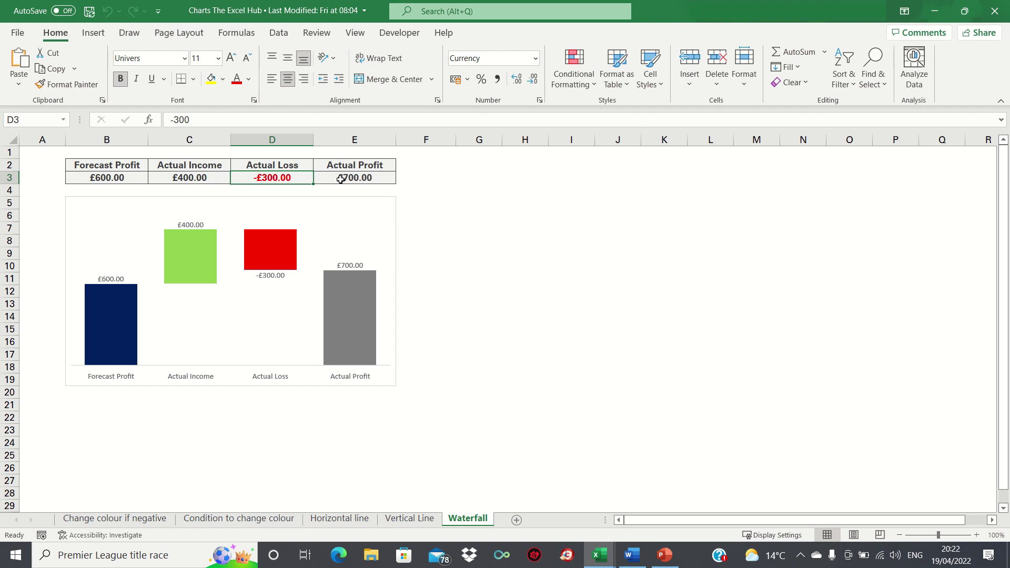
pyautogui.press('Left')
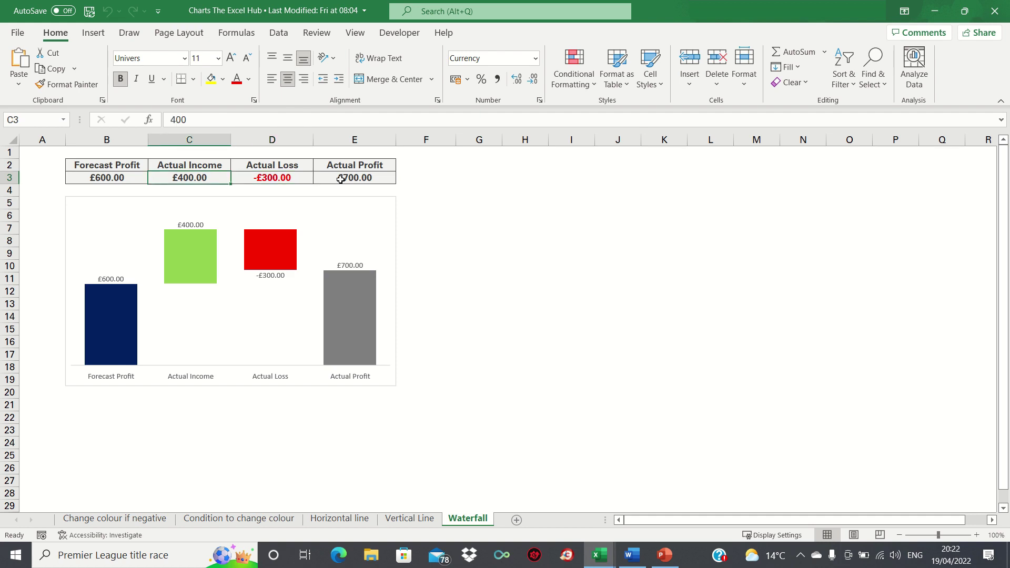
pyautogui.press('Right')
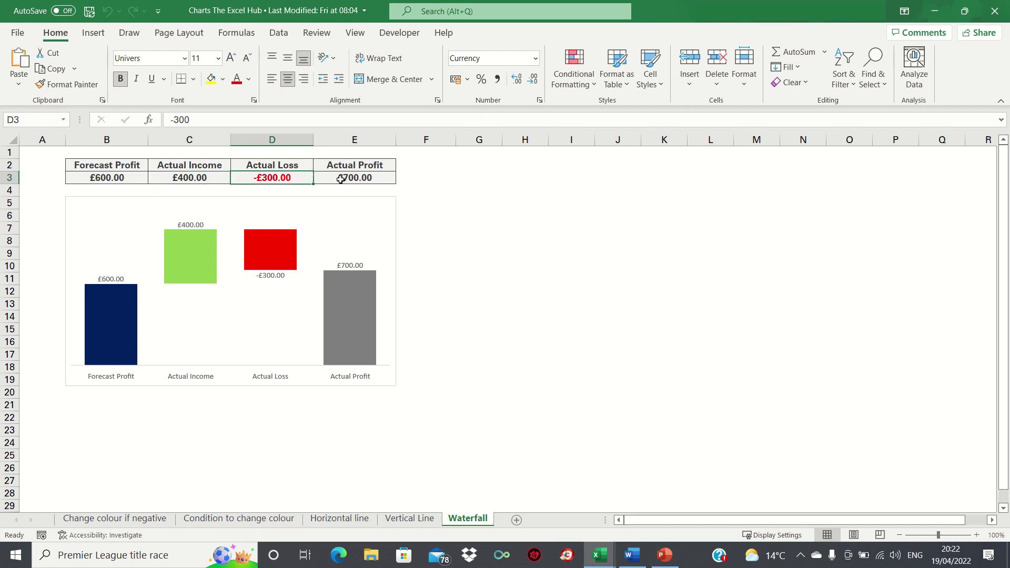
pyautogui.press('Right')
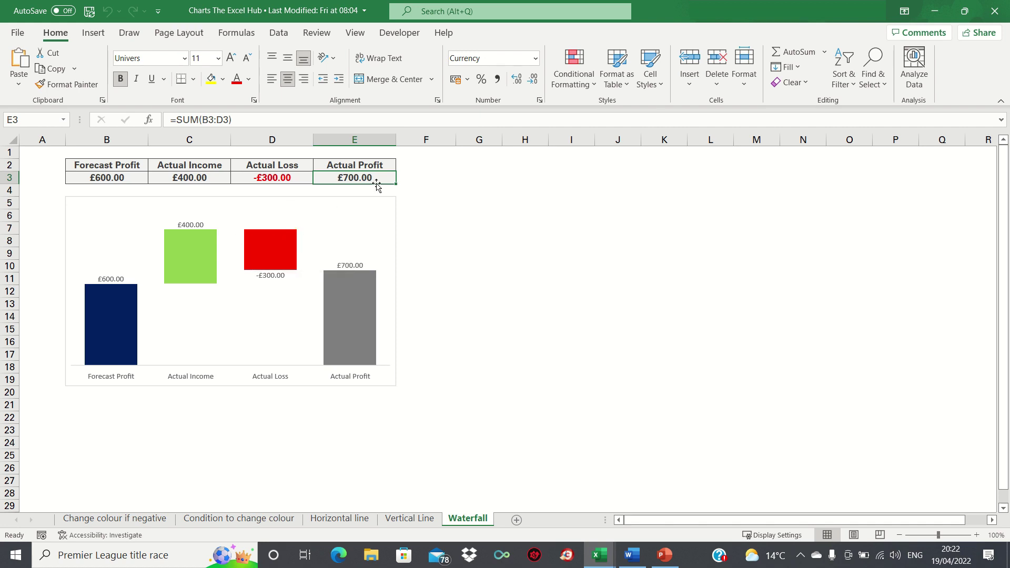
# Delete the old chart and insert a default waterfall chart from B2:E3
pyautogui.click(146, 268)
pyautogui.press('Delete')
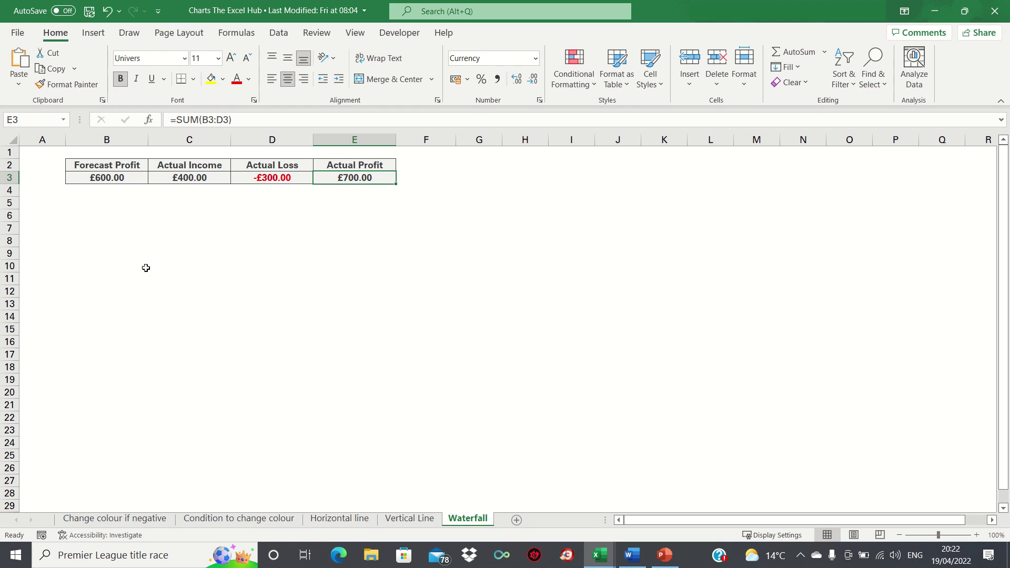
pyautogui.hotkey('shift', 'Left')
pyautogui.hotkey('shift', 'Left')
pyautogui.hotkey('shift', 'Left')
pyautogui.hotkey('shift', 'Up')
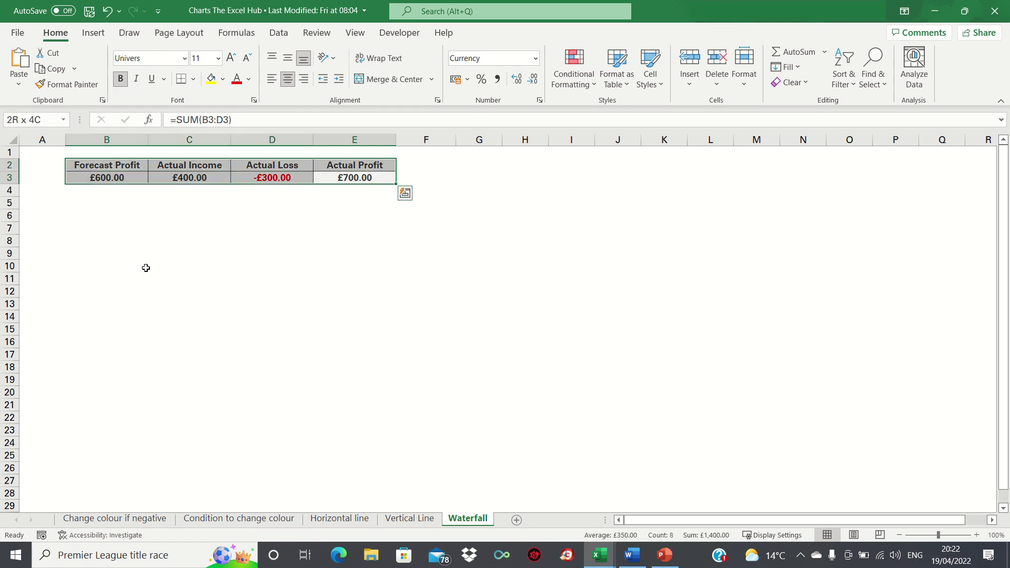
pyautogui.click(95, 38)
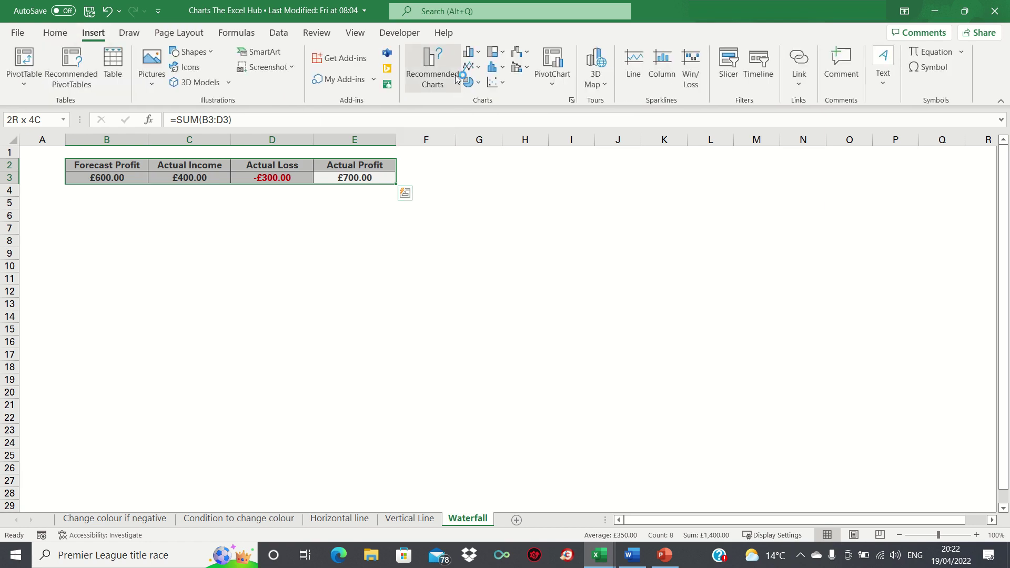
pyautogui.click(478, 54)
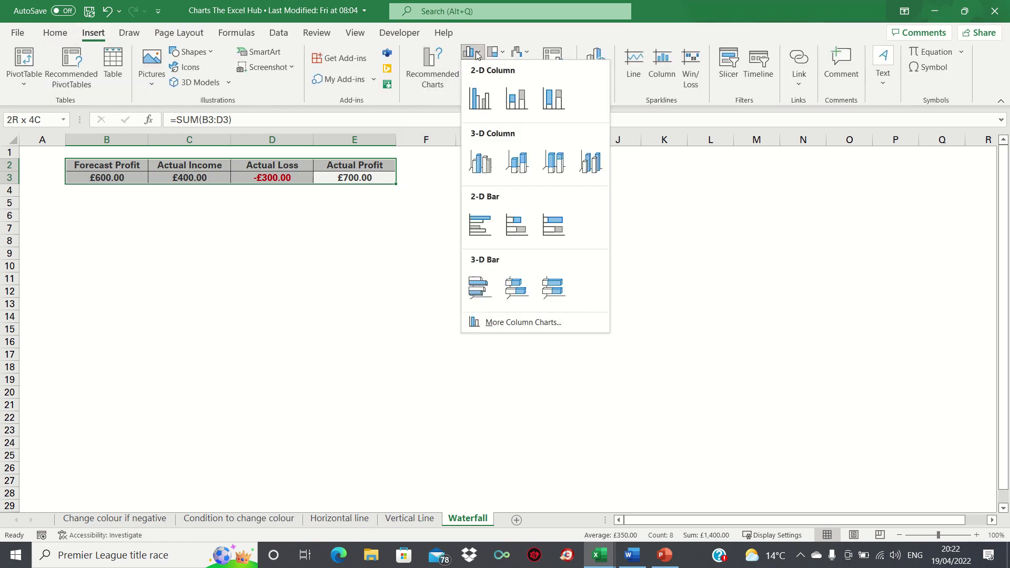
pyautogui.click(525, 323)
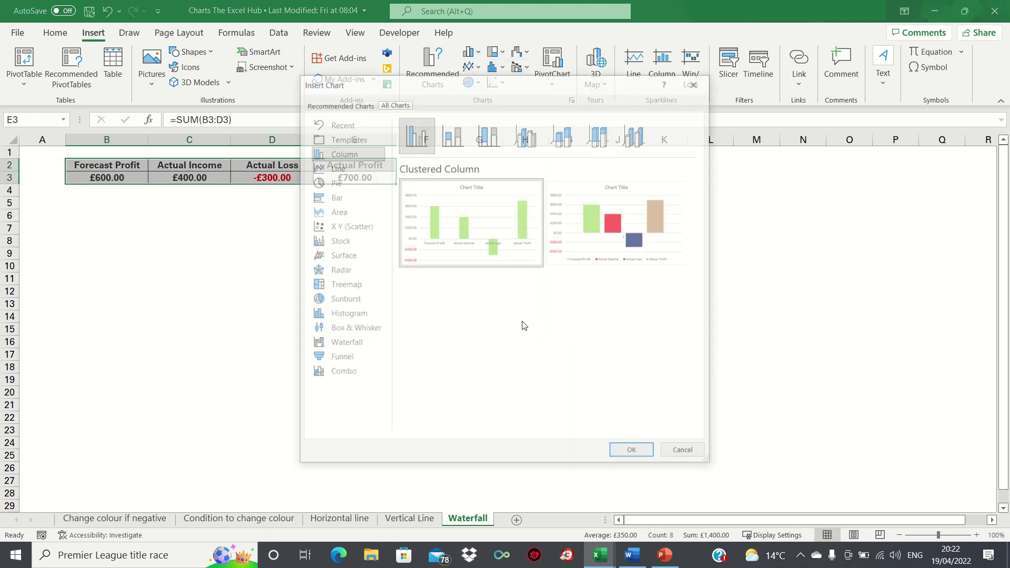
pyautogui.click(368, 344)
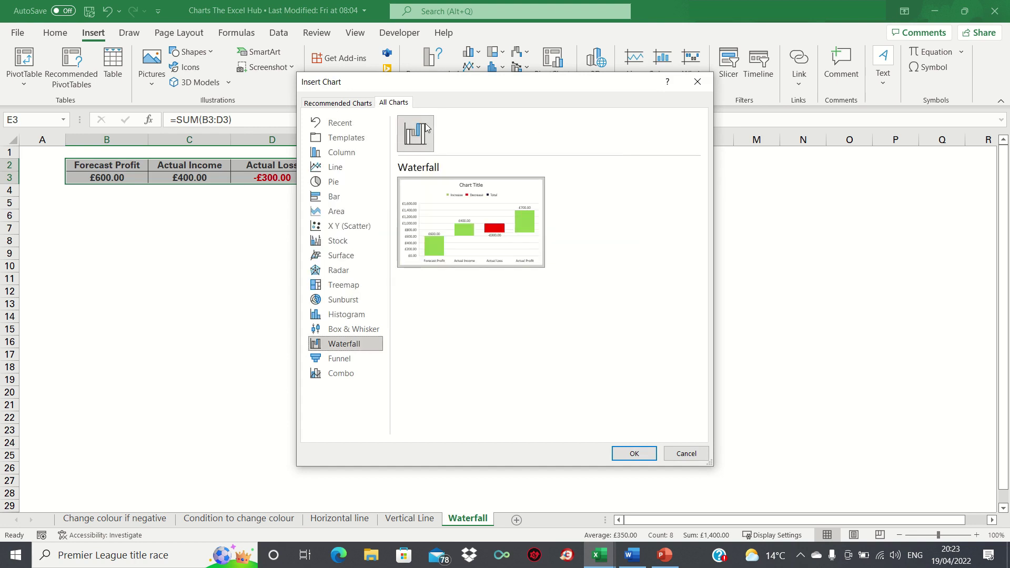
pyautogui.click(631, 454)
# Move the waterfall chart beneath the table at column B and widen it slightly
pyautogui.moveTo(373, 229); pyautogui.dragTo(98, 207)
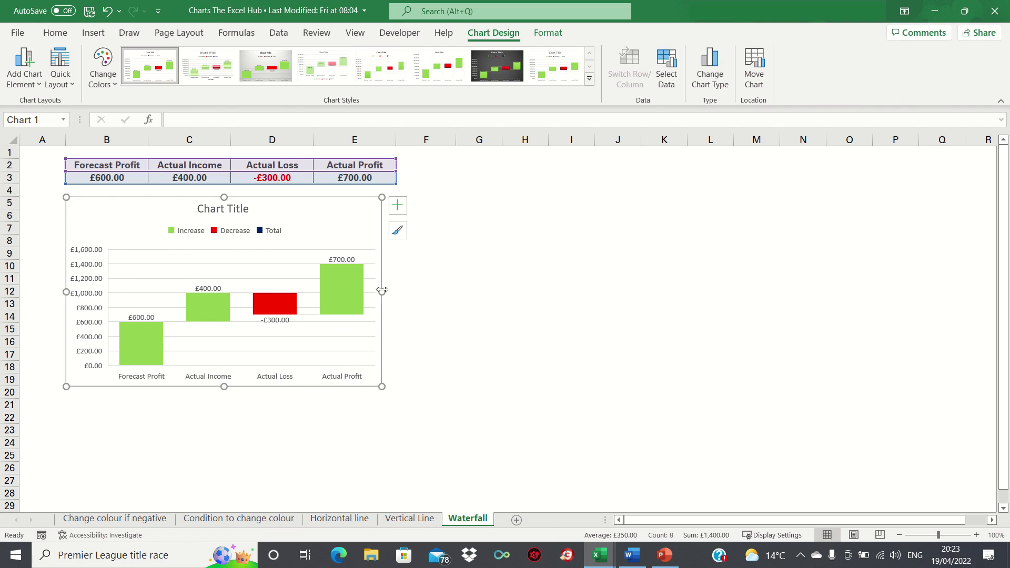
pyautogui.moveTo(382, 293); pyautogui.dragTo(388, 292)
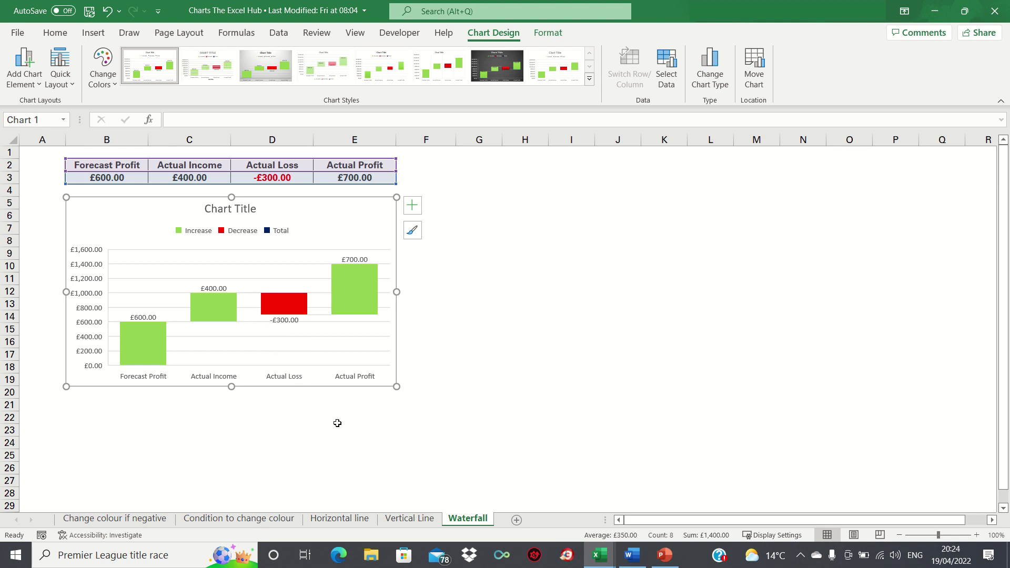
# Set the Actual Profit bar as a total so it rises from £0 to £700.00
pyautogui.click(360, 294)
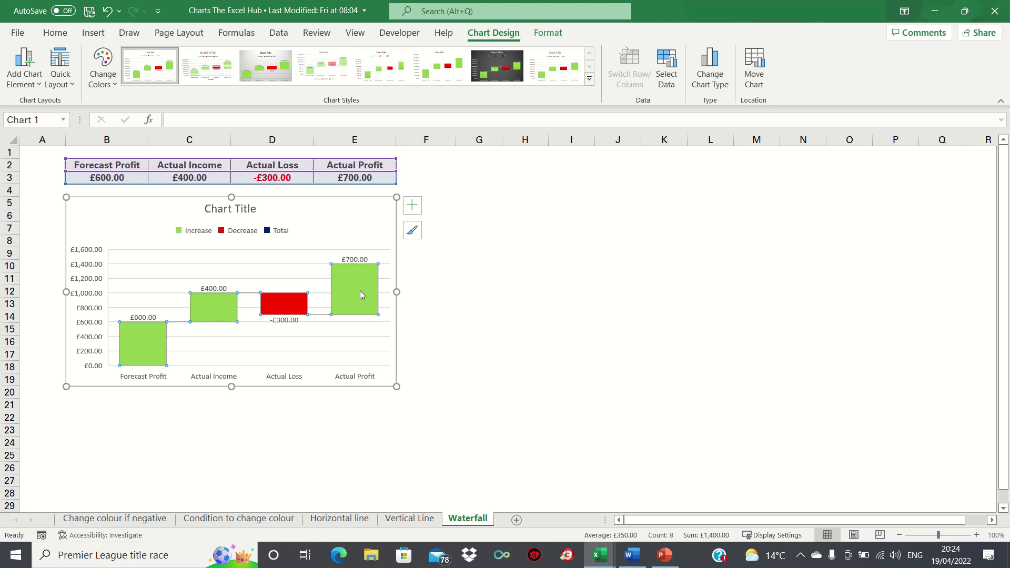
pyautogui.click(363, 293)
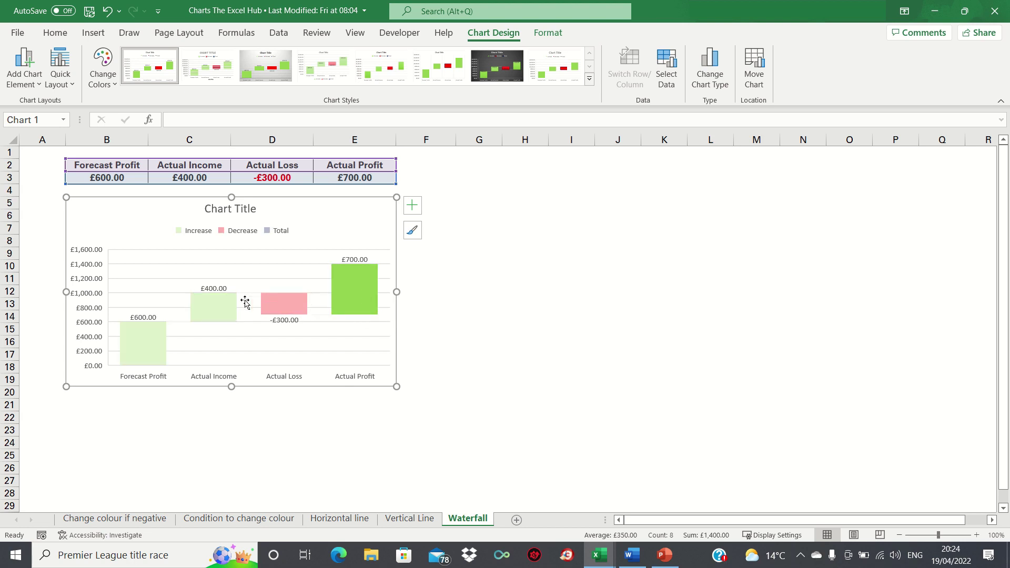
pyautogui.moveTo(283, 304)
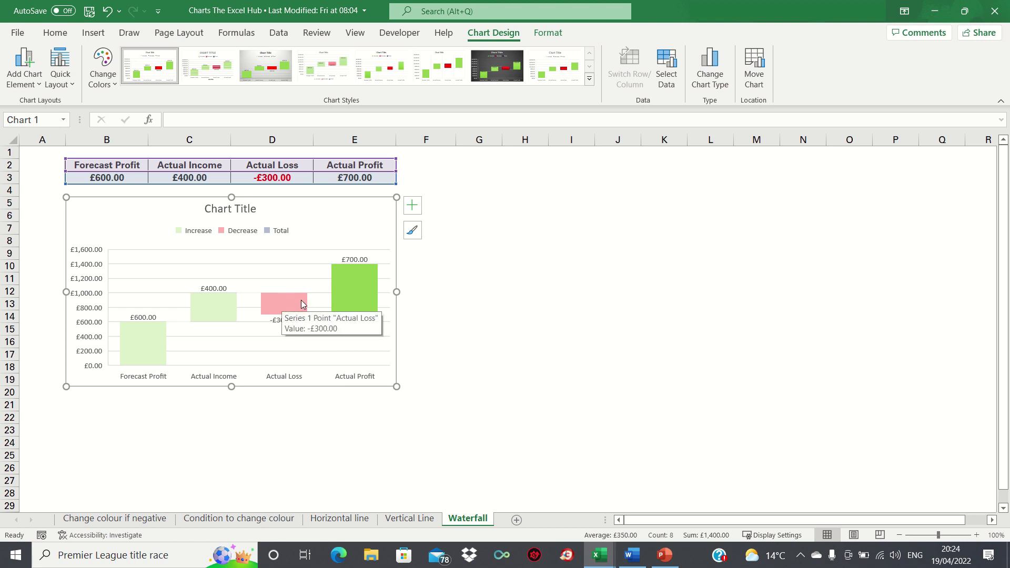
pyautogui.rightClick(347, 291)
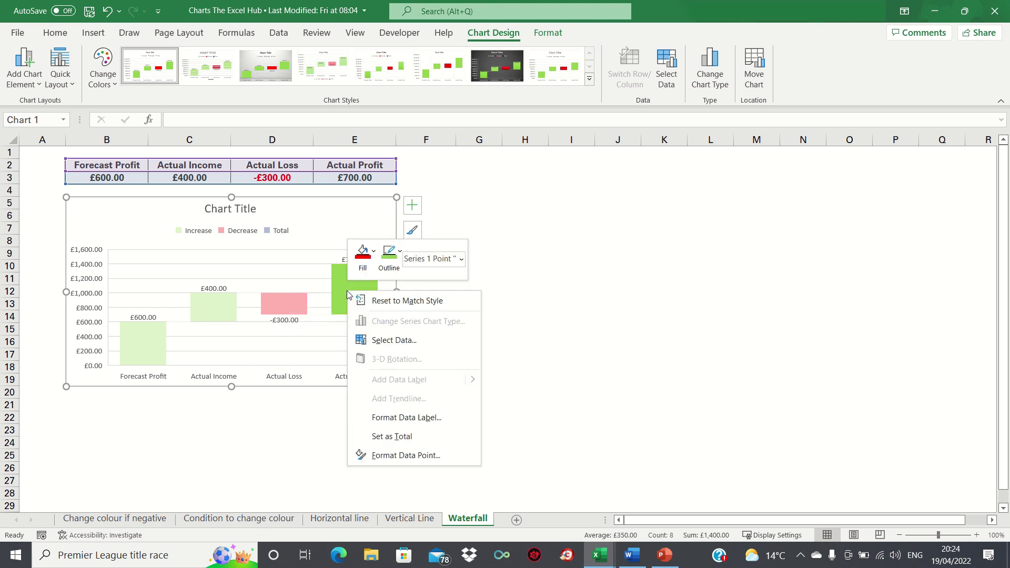
pyautogui.click(380, 438)
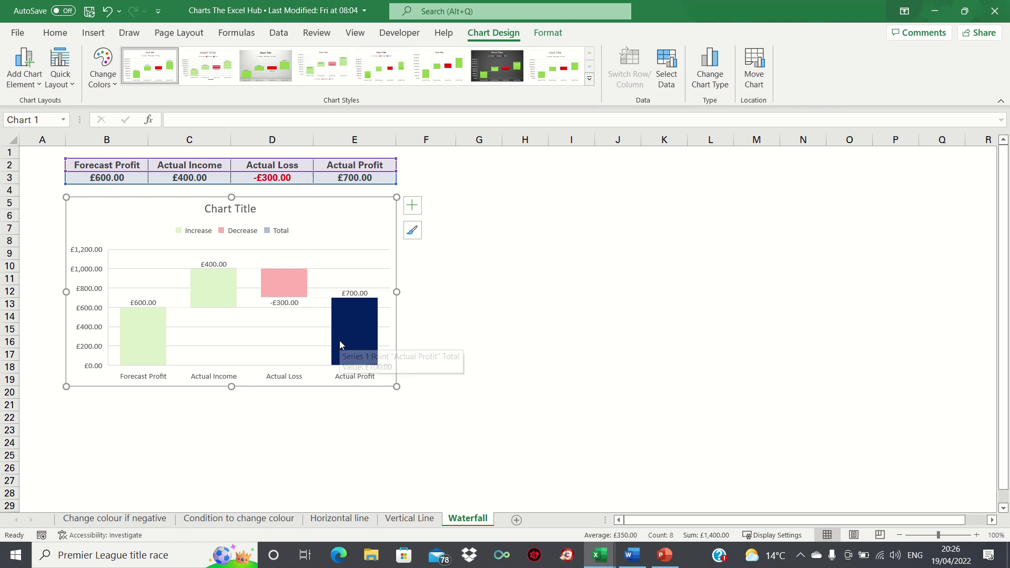
pyautogui.moveTo(282, 303)
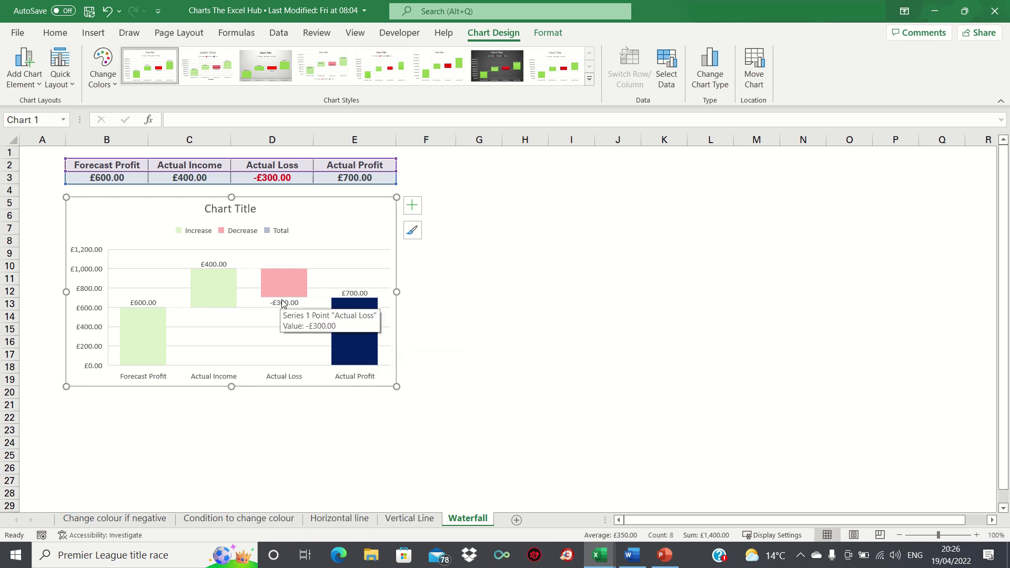
pyautogui.moveTo(337, 318)
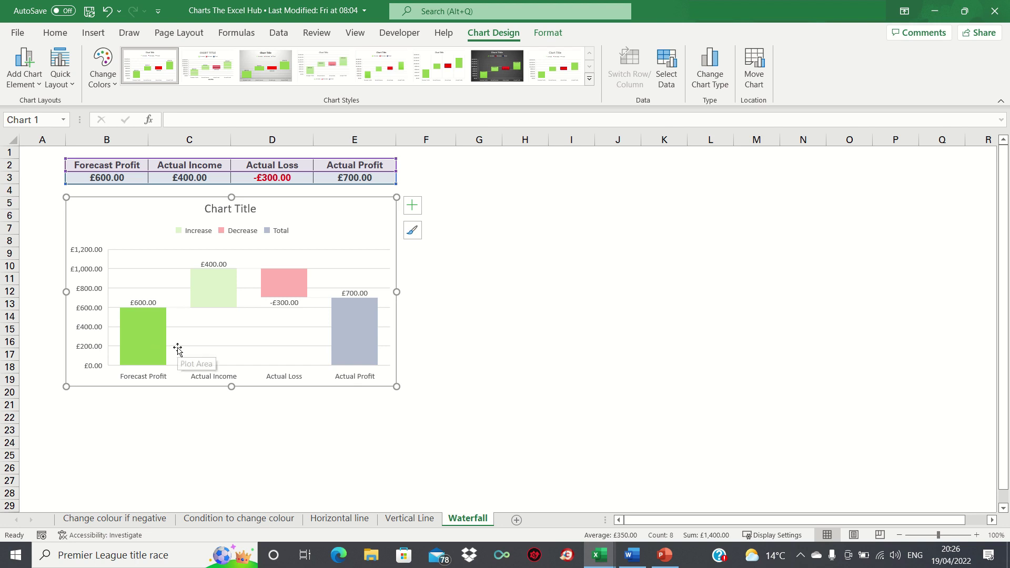
# Give the Forecast Profit data point a dark grey fill
pyautogui.rightClick(144, 346)
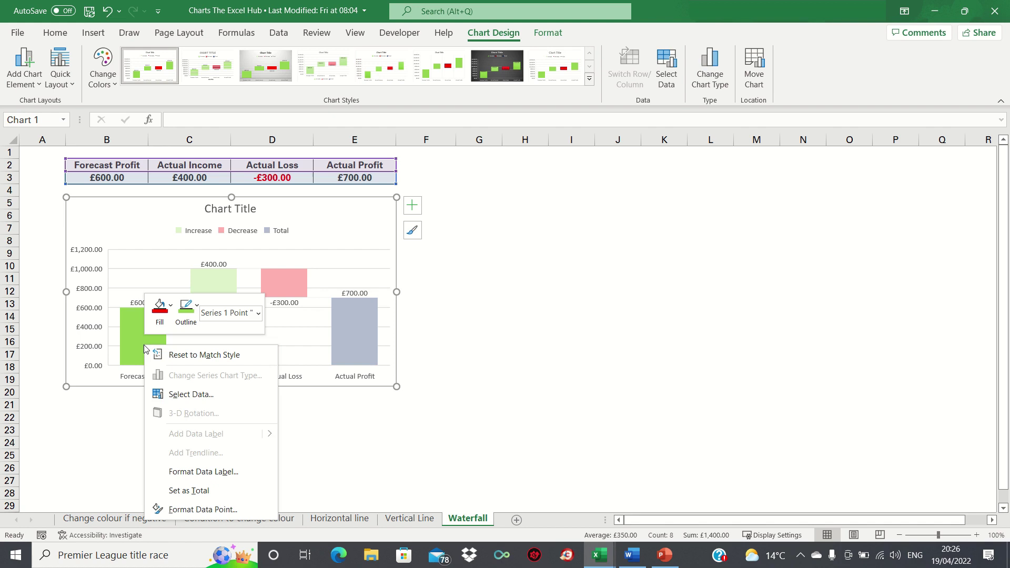
pyautogui.click(175, 510)
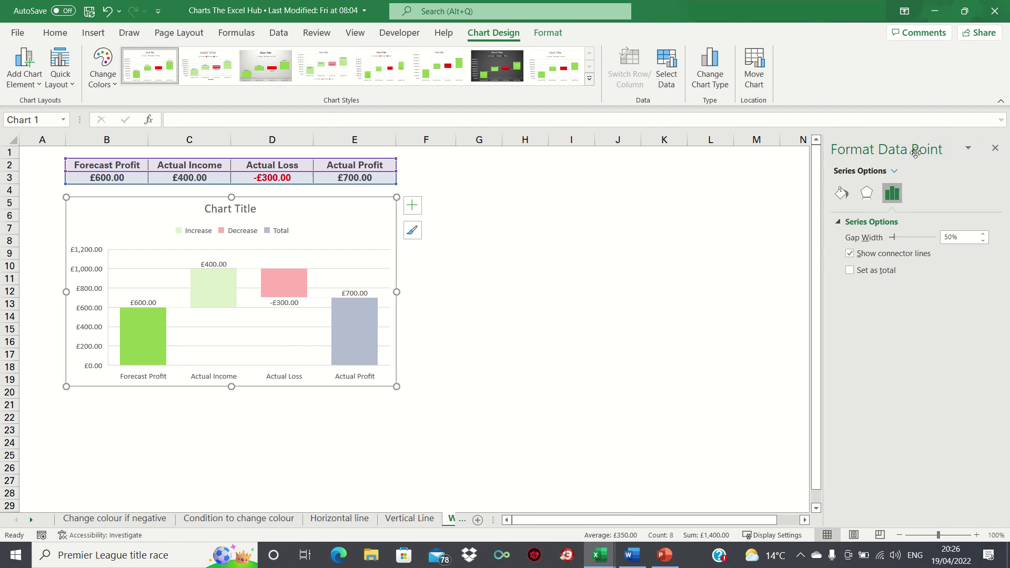
pyautogui.click(837, 197)
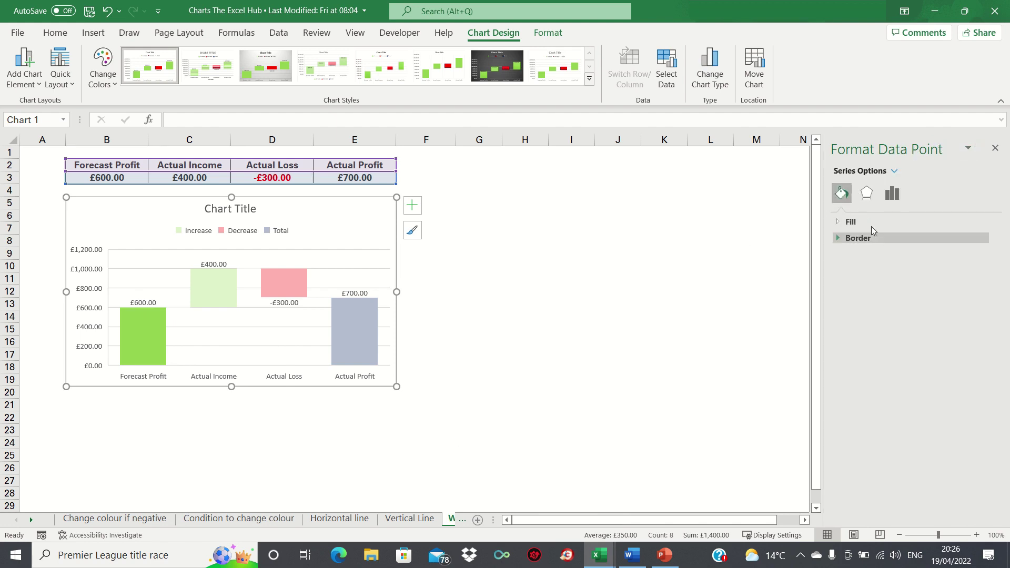
pyautogui.click(866, 220)
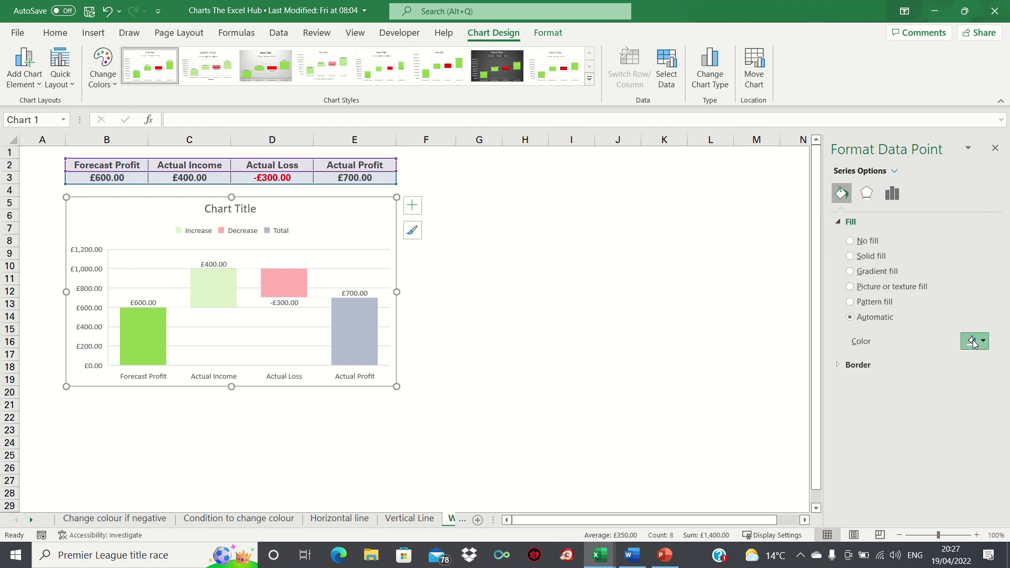
pyautogui.click(973, 340)
pyautogui.click(909, 424)
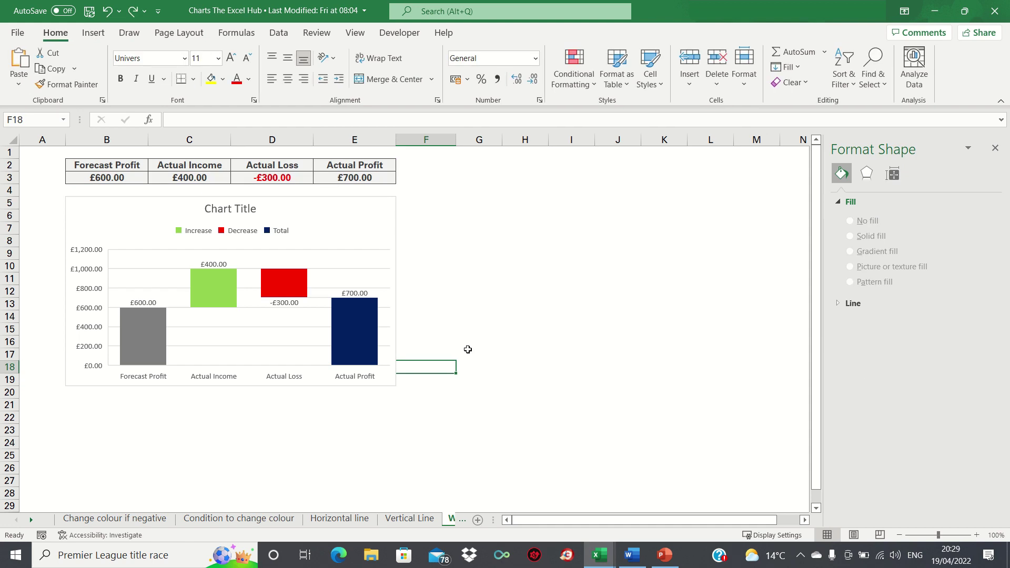
# Untick Gridlines, Chart Title and Legend in Chart Elements, and delete the vertical axis
pyautogui.click(379, 210)
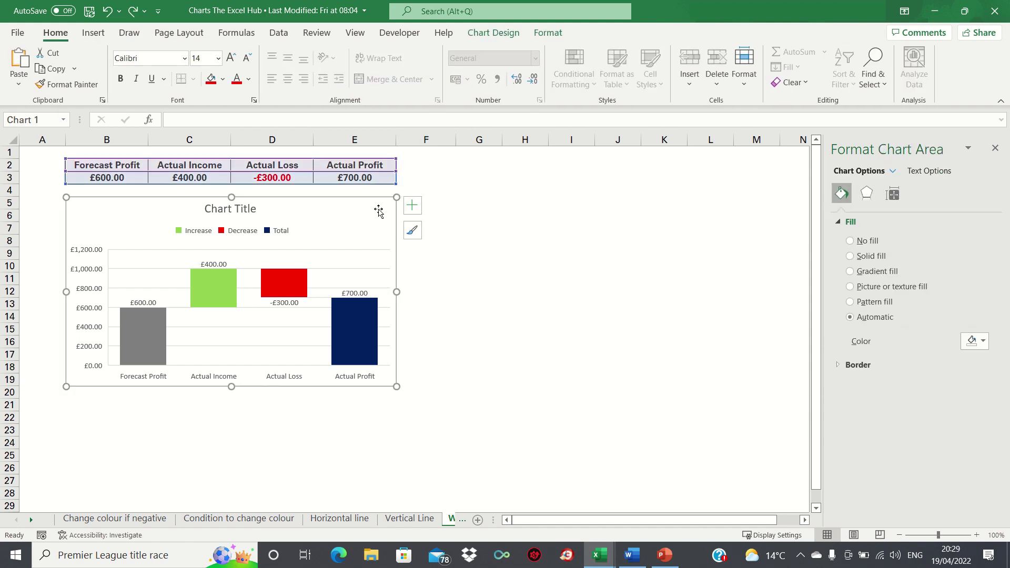
pyautogui.click(412, 206)
pyautogui.click(440, 275)
pyautogui.click(442, 248)
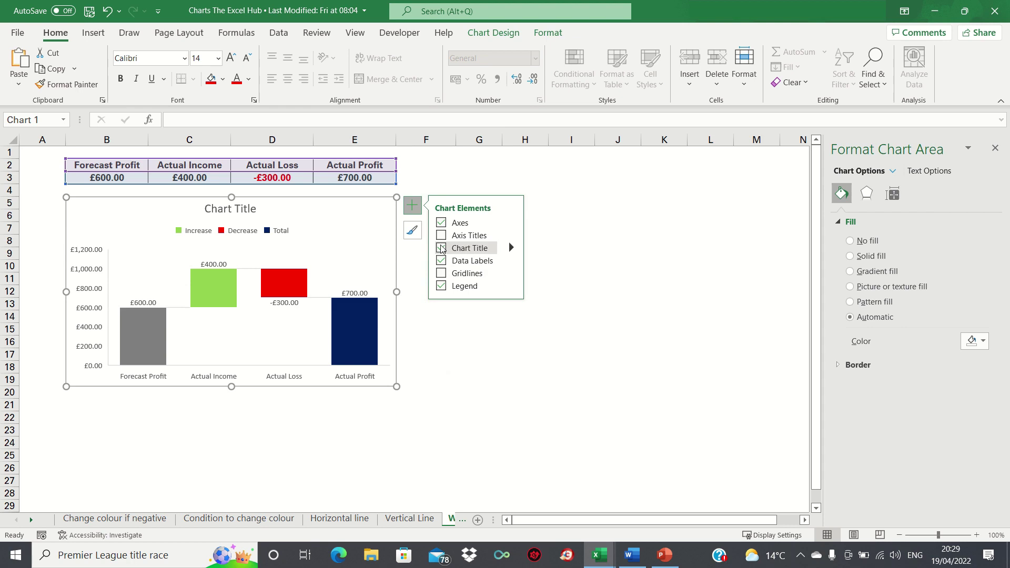
pyautogui.click(441, 286)
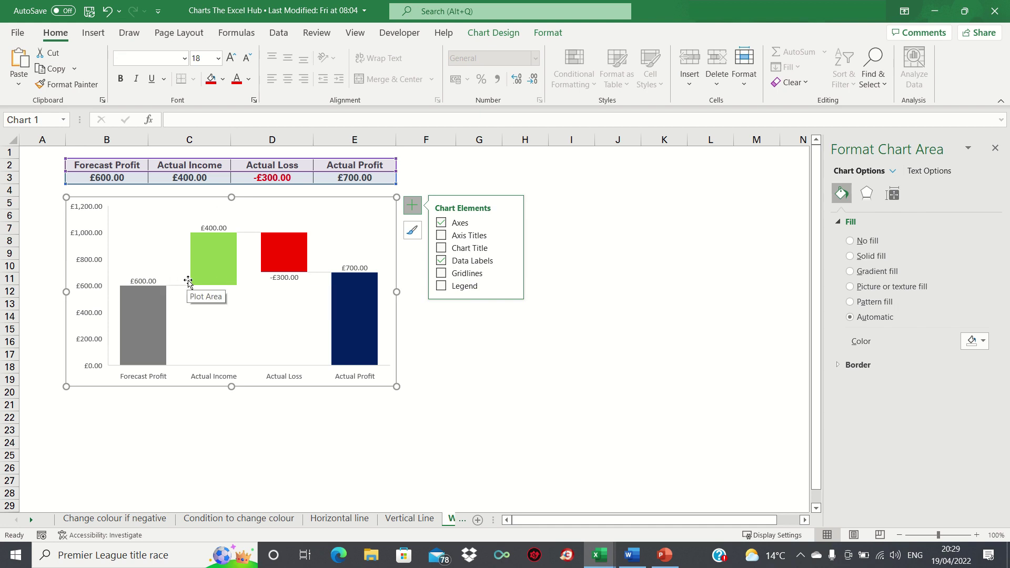
pyautogui.click(82, 288)
pyautogui.press('Delete')
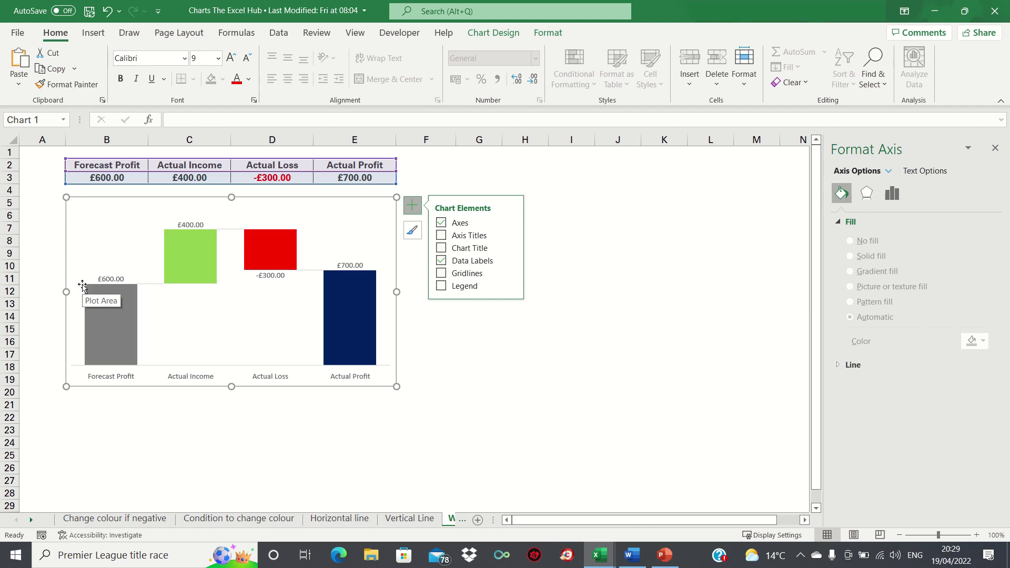
# Untick Show connector lines in the waterfall series' Series Options
pyautogui.click(153, 287)
pyautogui.rightClick(153, 285)
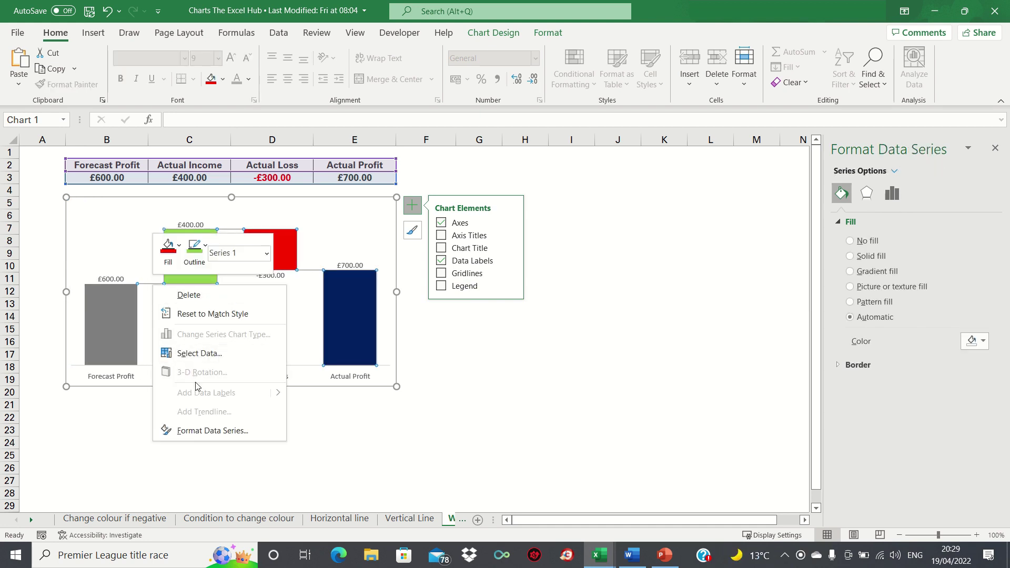
pyautogui.click(208, 433)
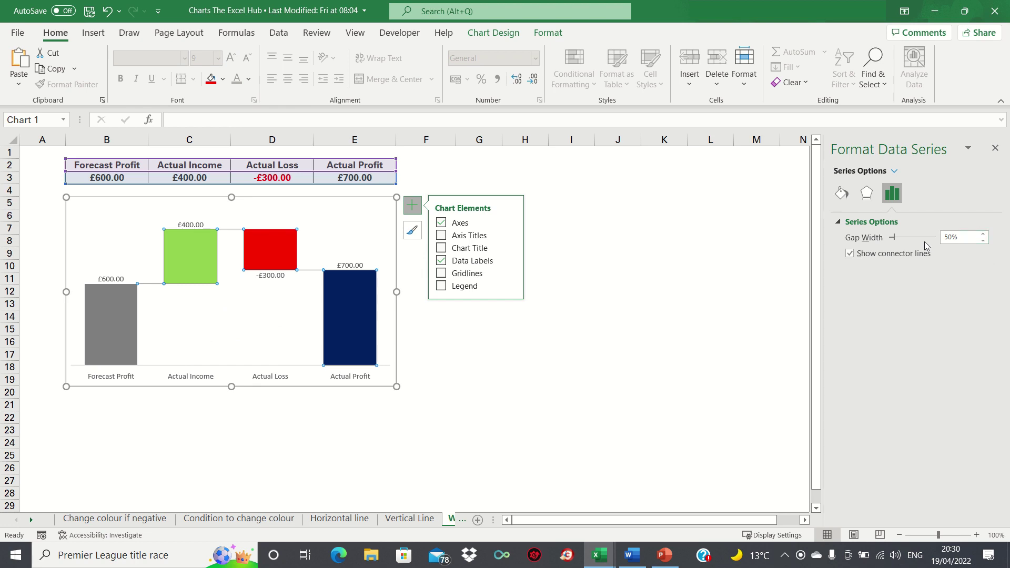
pyautogui.click(850, 253)
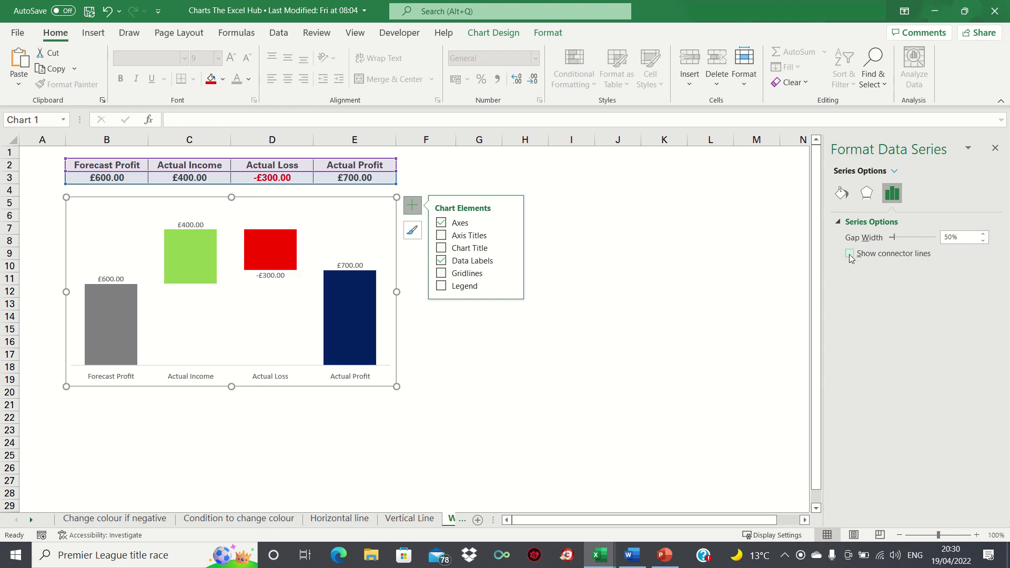
pyautogui.click(601, 302)
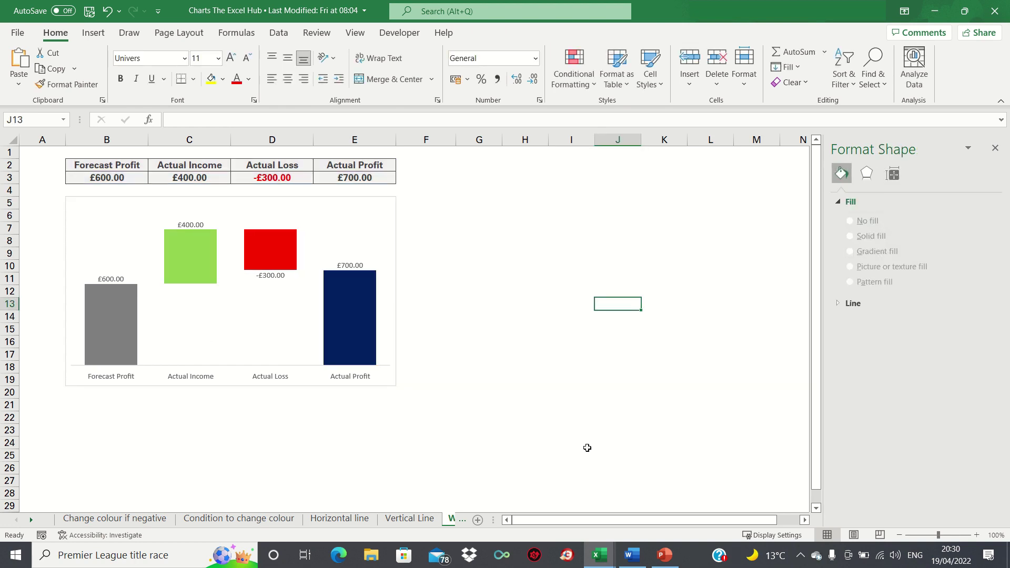
pyautogui.click(198, 179)
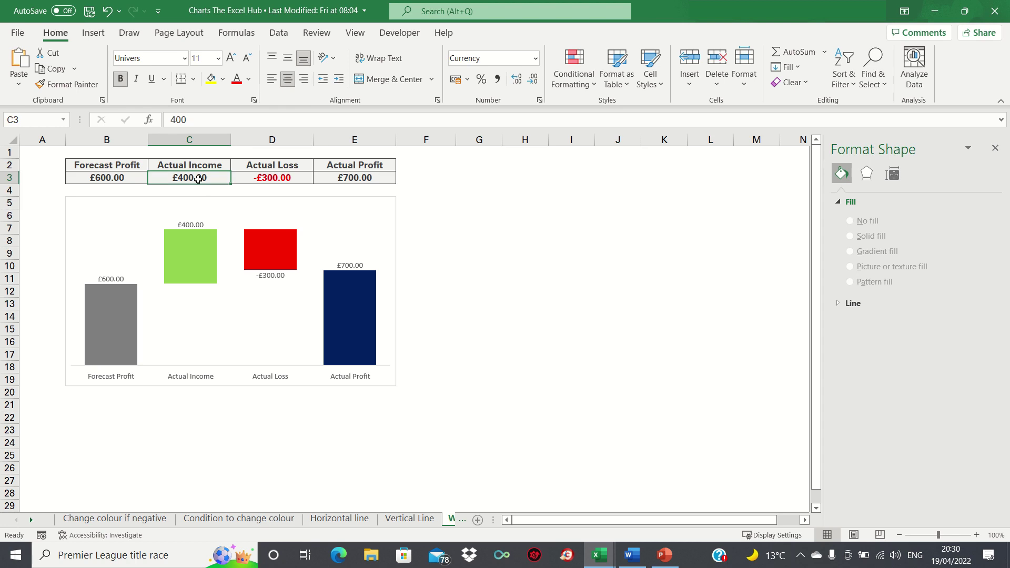
pyautogui.write('-300')
pyautogui.press('Return')
pyautogui.press('Up')
pyautogui.press('Right')
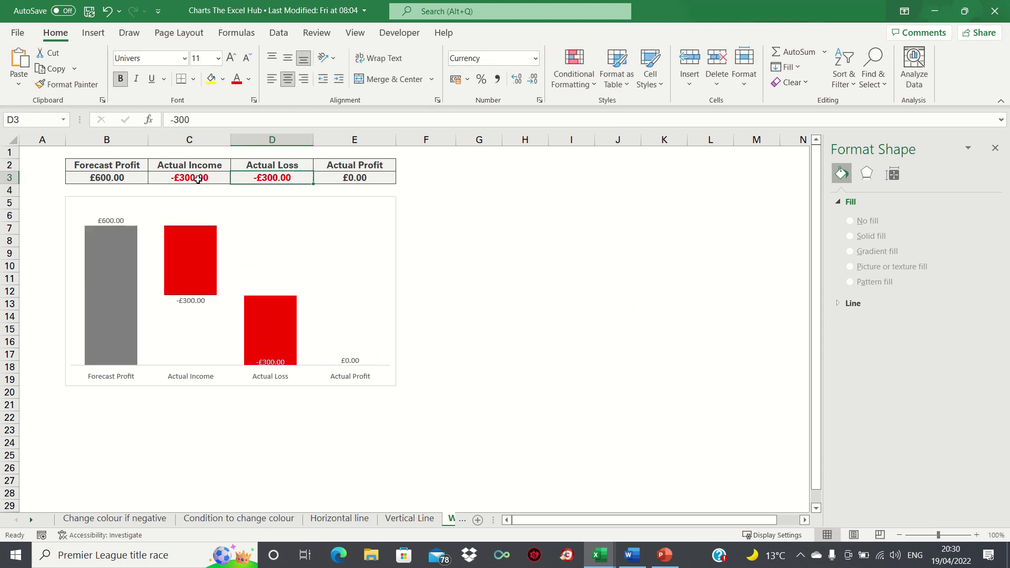
pyautogui.write('400')
pyautogui.press('Return')
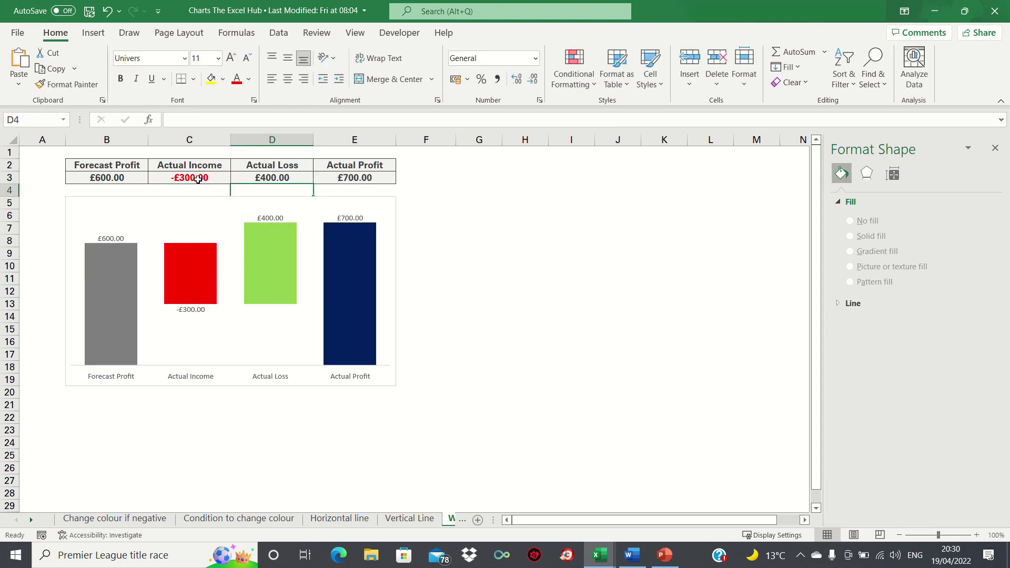
pyautogui.hotkey('ctrl', 'z')
pyautogui.hotkey('ctrl', 'z')
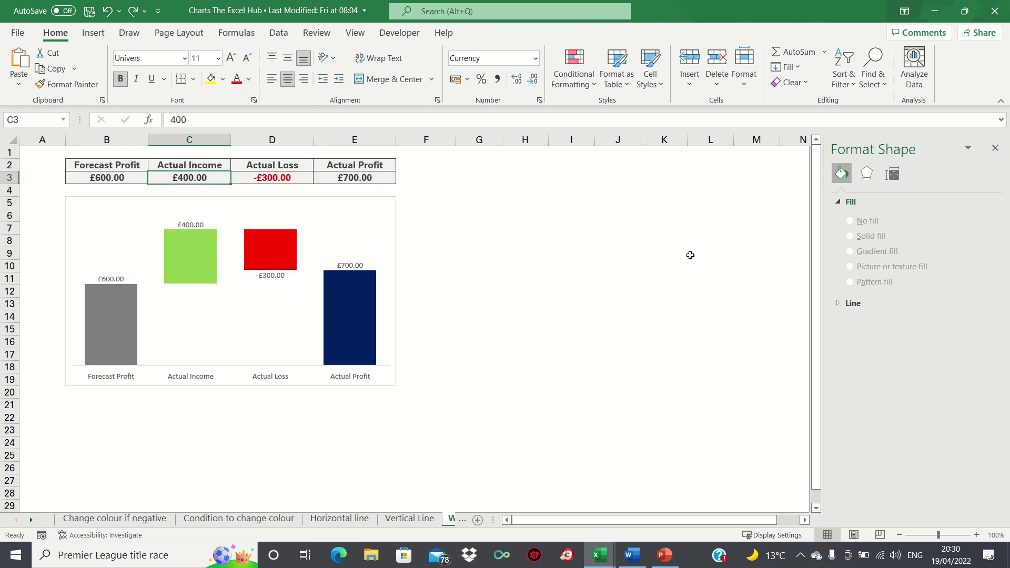